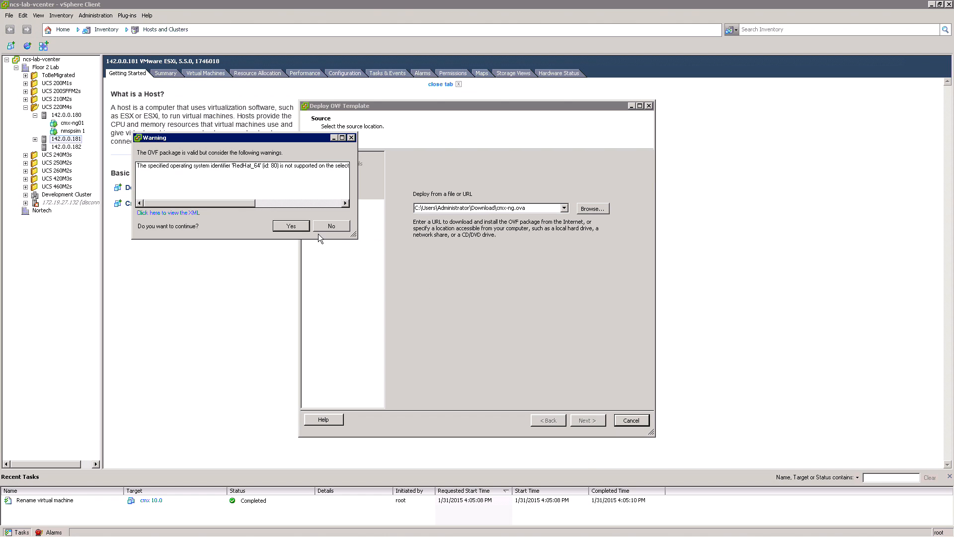
Step: Accept the OVF package warning and name the deployed template cmx 10.0 in the MSE VMs inventory location
click(292, 226)
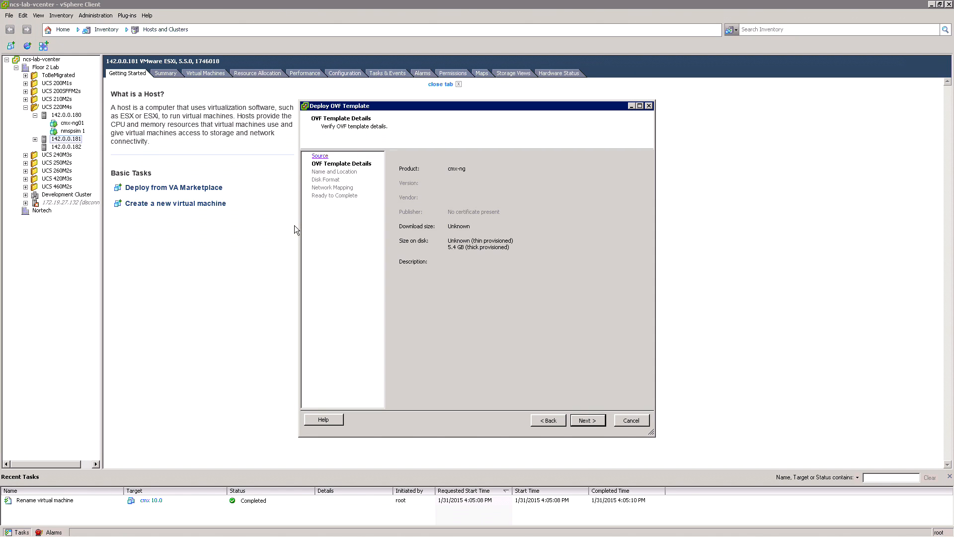
click(595, 421)
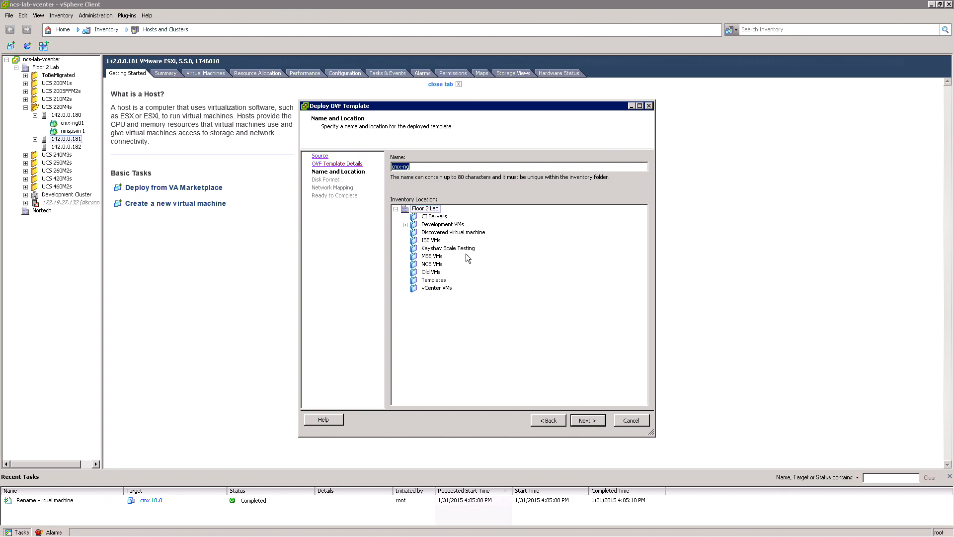
text(cmx 10)
click(587, 422)
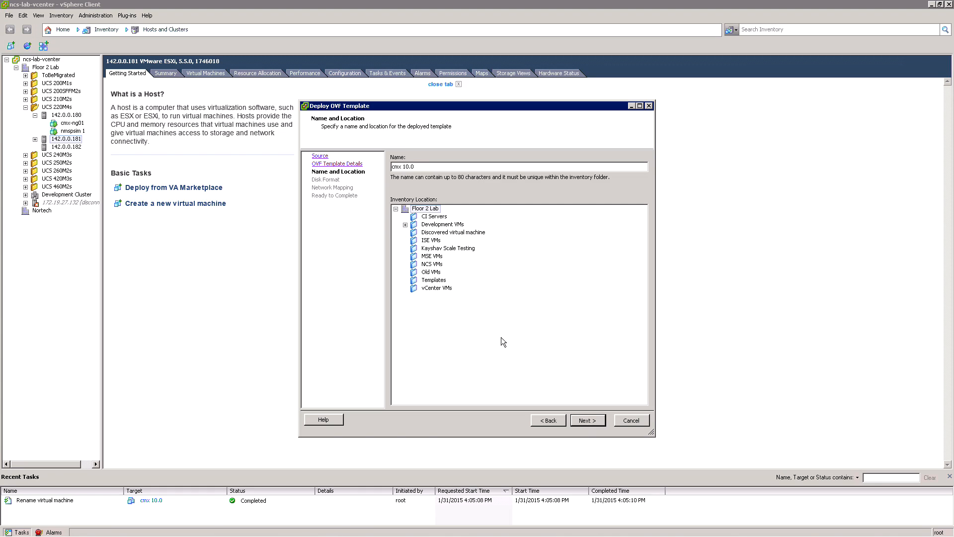
click(432, 256)
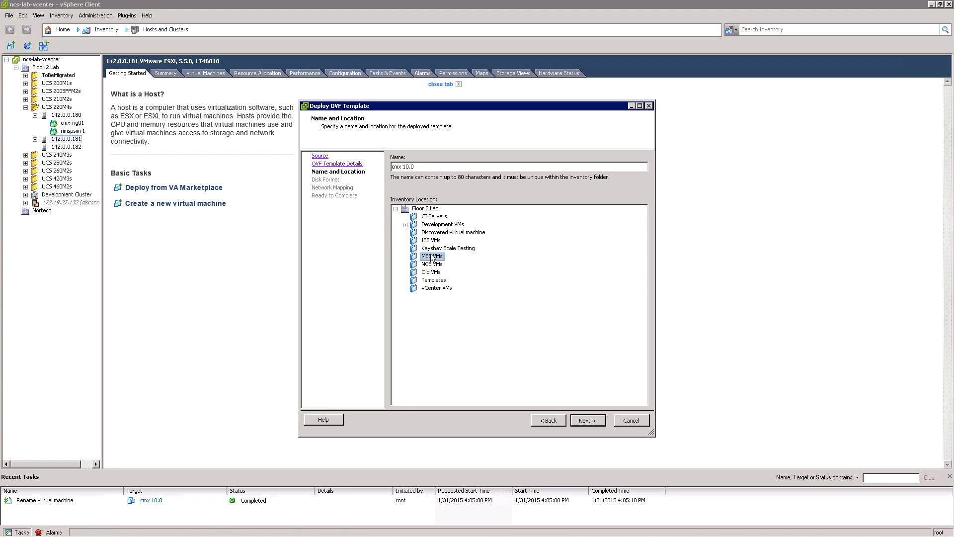
click(588, 420)
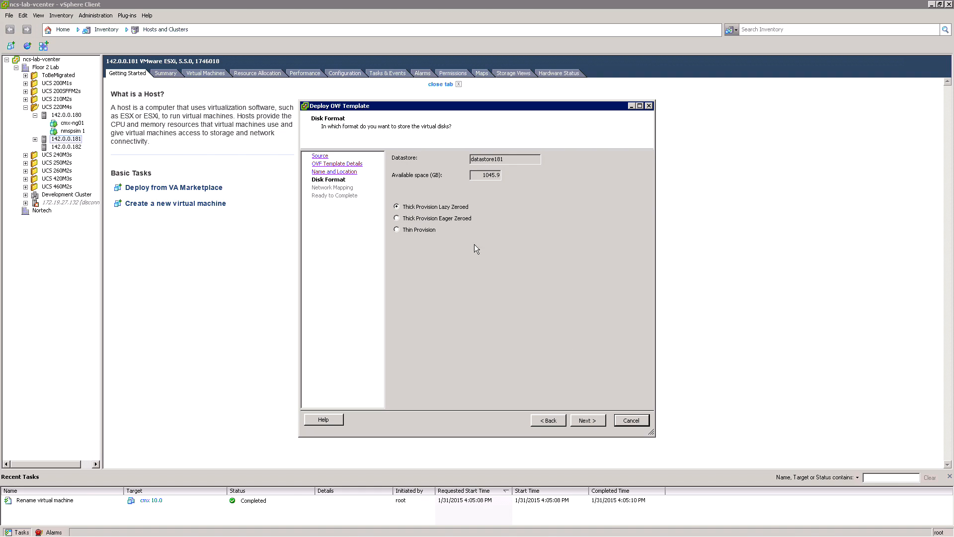
Step: Deploy the template with Thin Provision disk format and the NAT source network mapped to 172.19.34/35.x Network
click(422, 231)
click(588, 420)
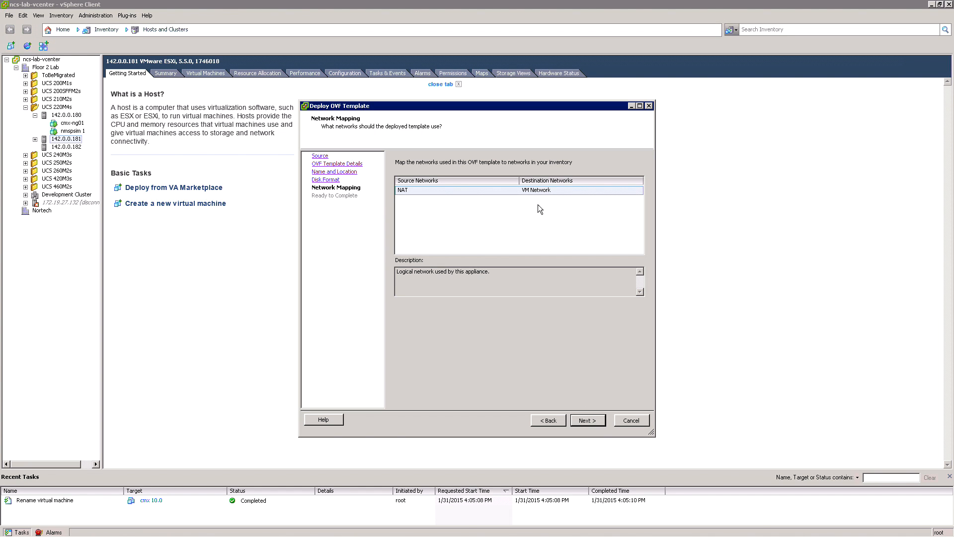
click(542, 192)
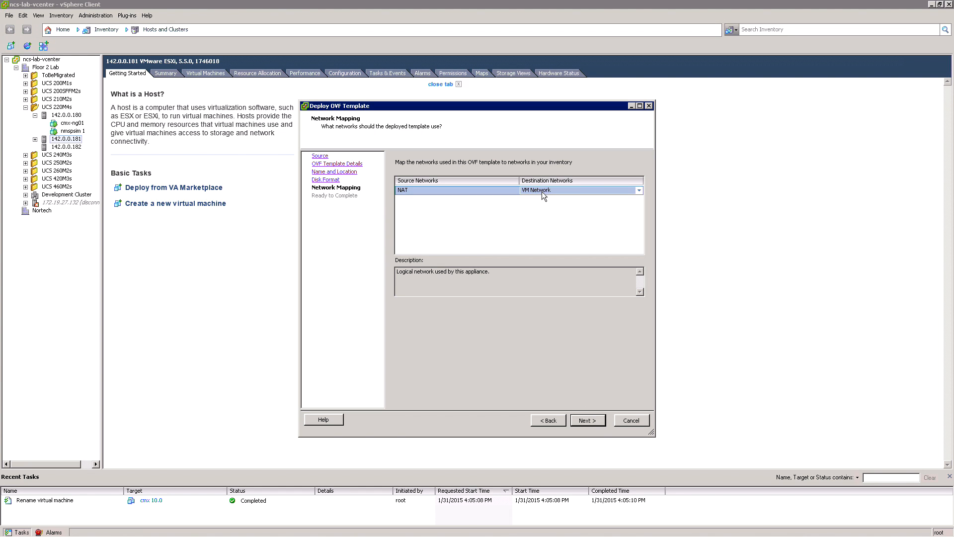
click(637, 189)
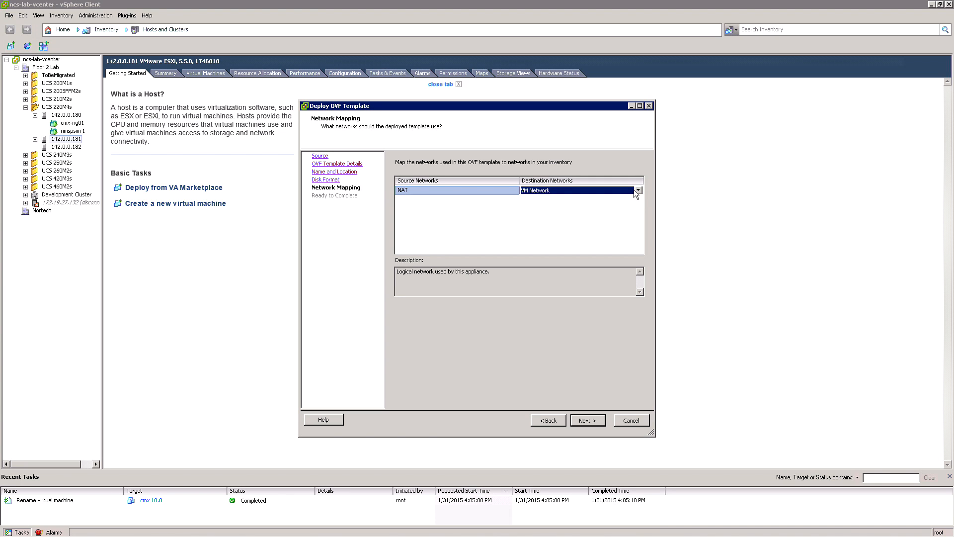
click(637, 190)
click(565, 213)
click(584, 420)
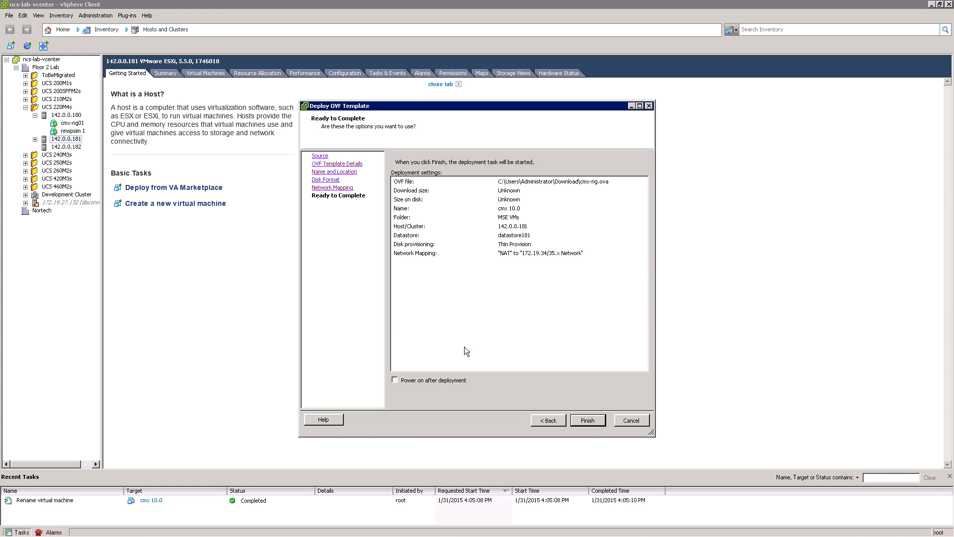
click(588, 420)
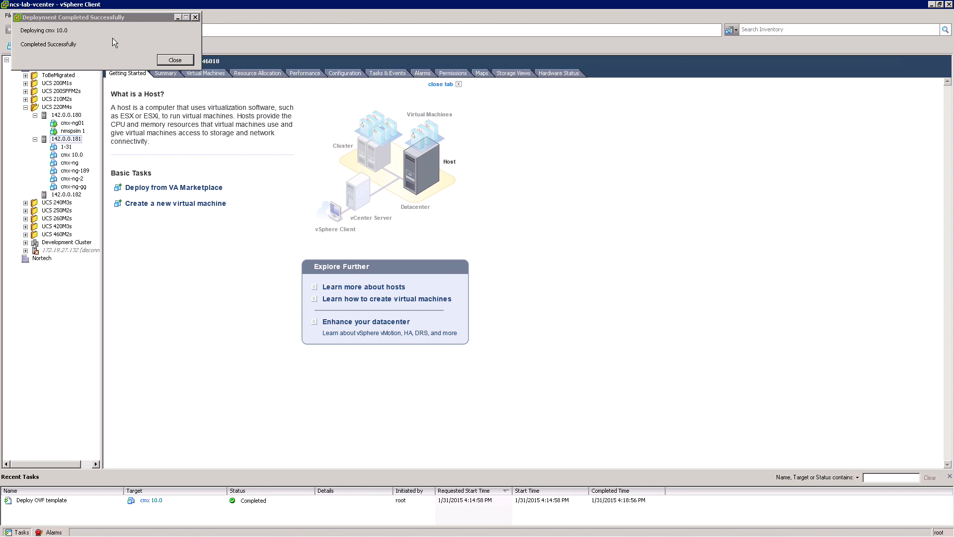
click(174, 60)
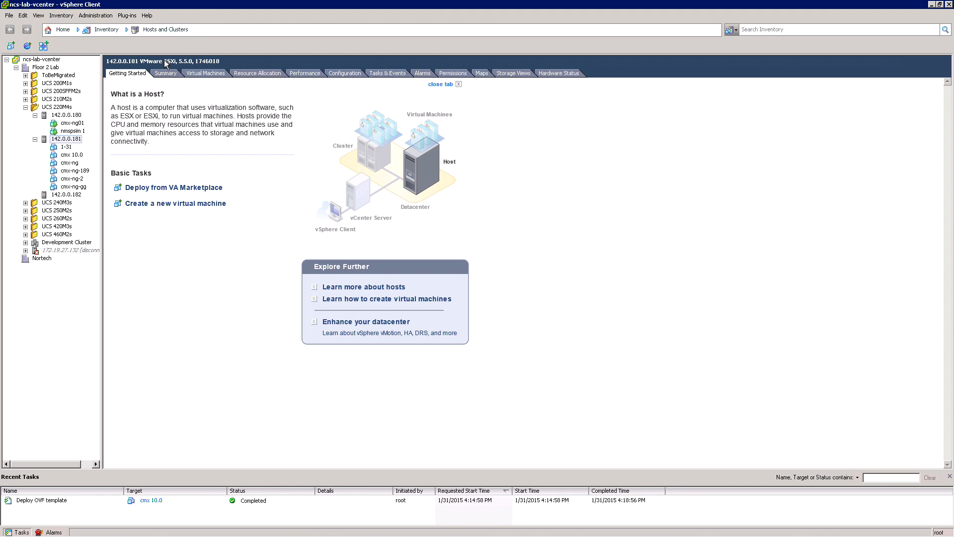
Step: Edit the cmx 10.0 virtual machine's hardware to 24 GB of memory and 8 virtual sockets
click(66, 156)
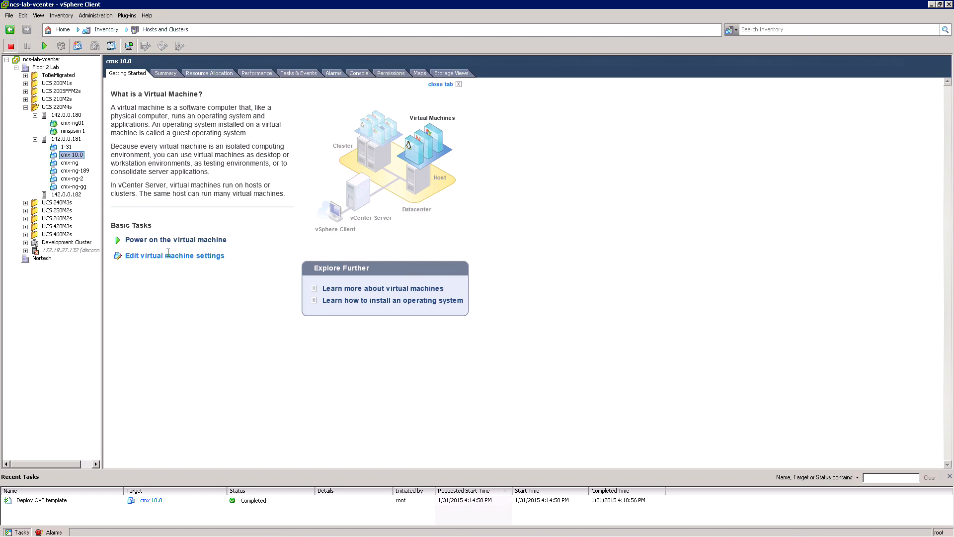
click(168, 256)
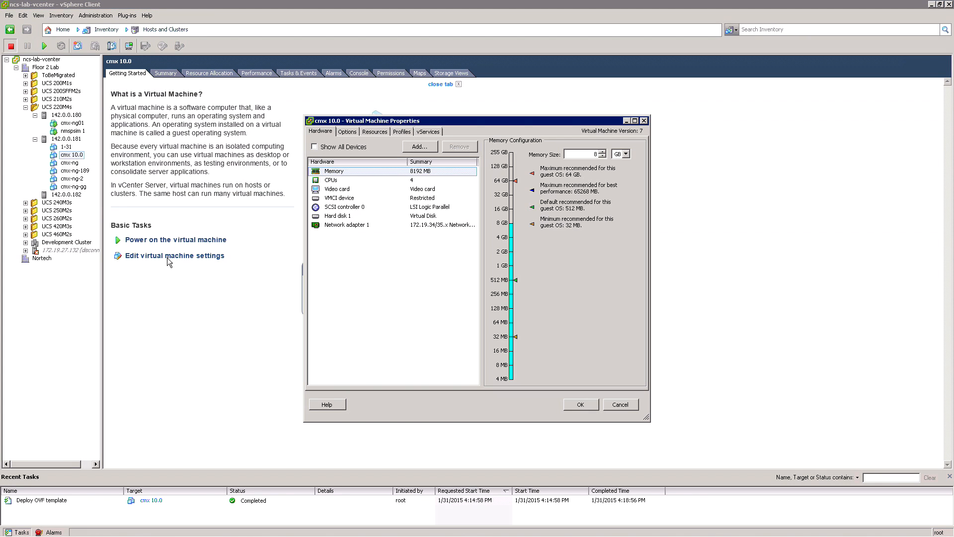
click(396, 177)
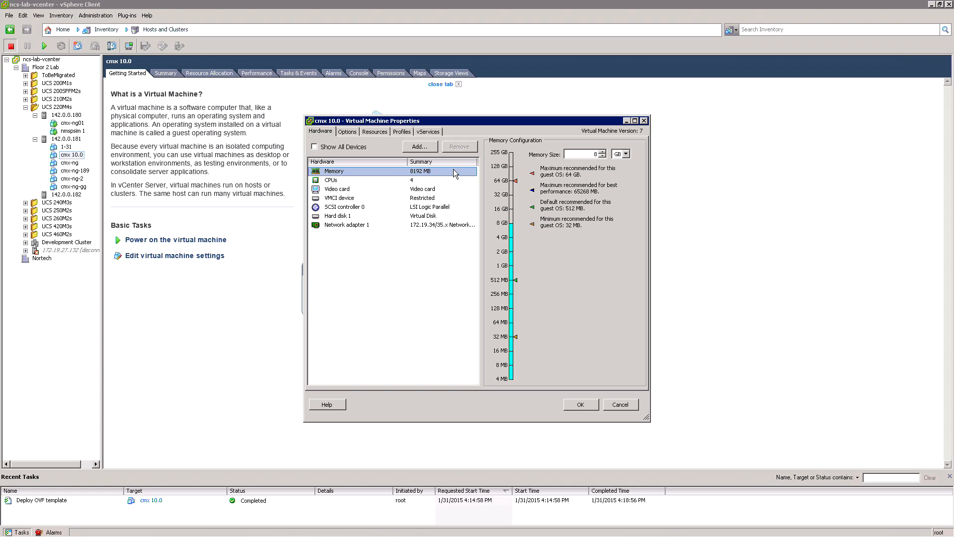
click(586, 155)
text(24)
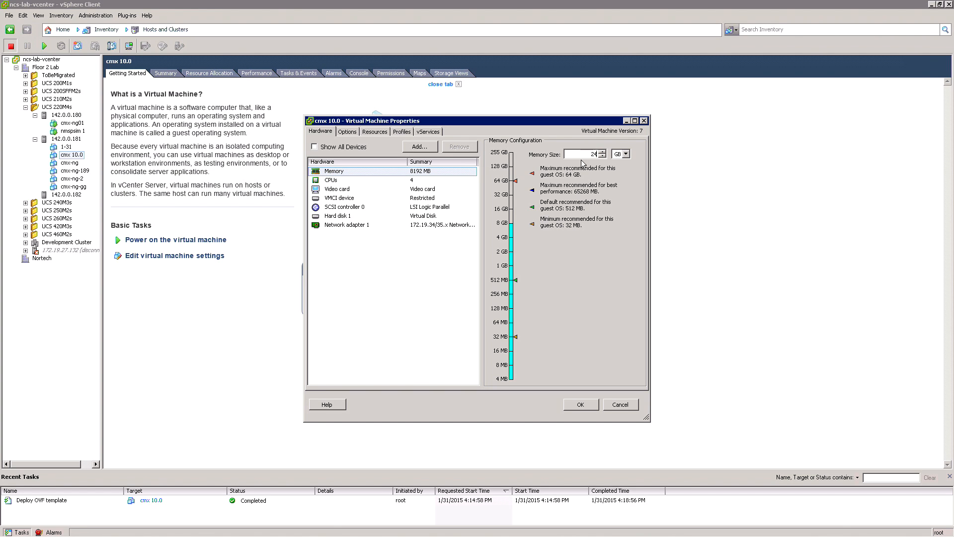
click(400, 180)
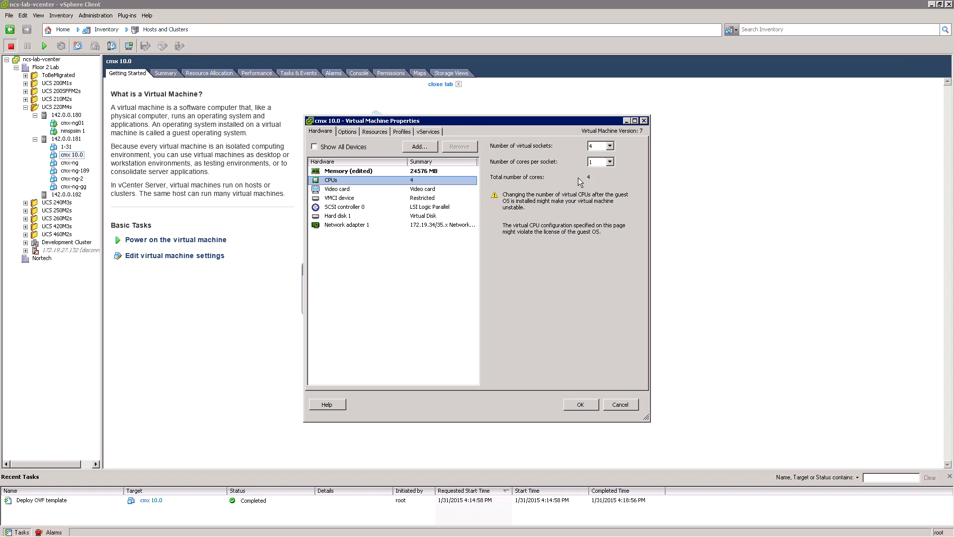
click(610, 146)
click(598, 200)
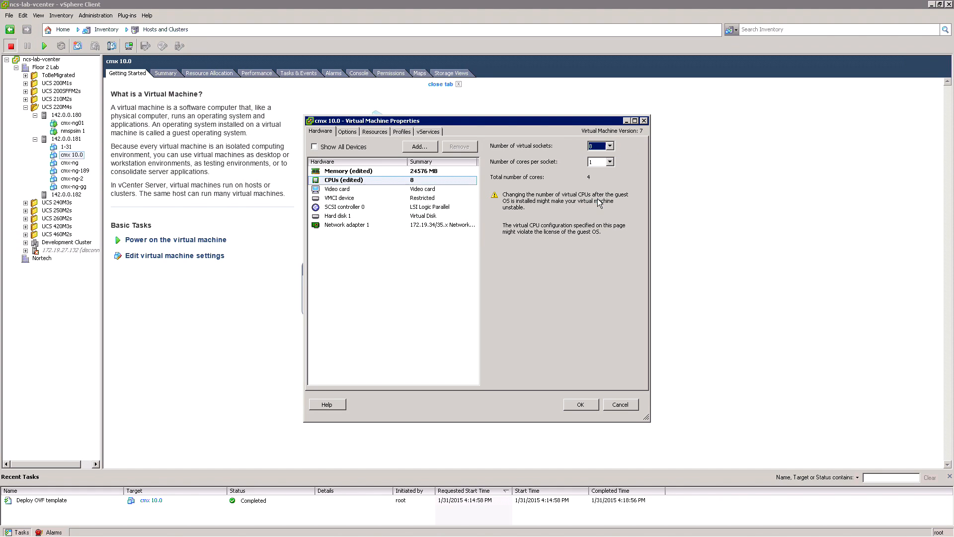
Step: Set the provisioned size of Hard disk 1 to 250 GB and apply the virtual machine settings
click(358, 217)
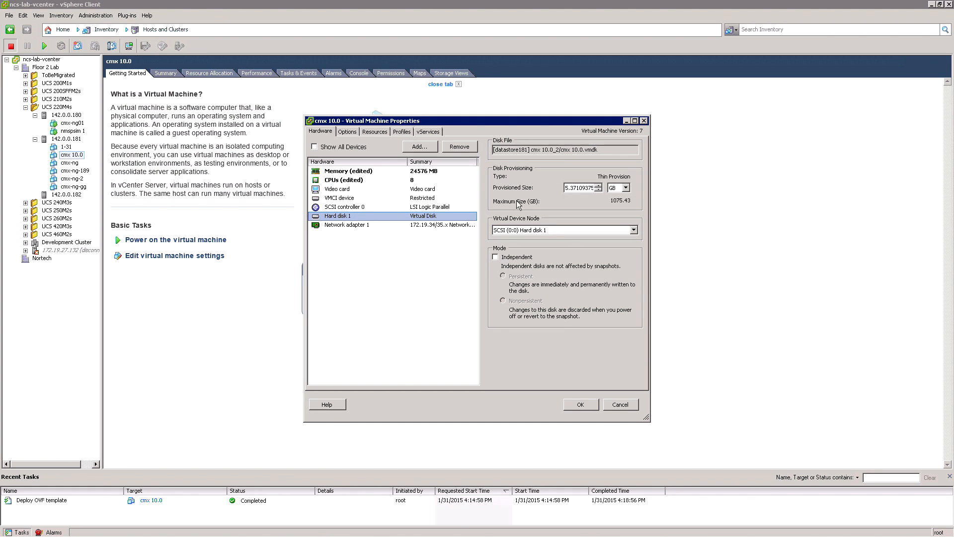
double_click(574, 187)
text(250)
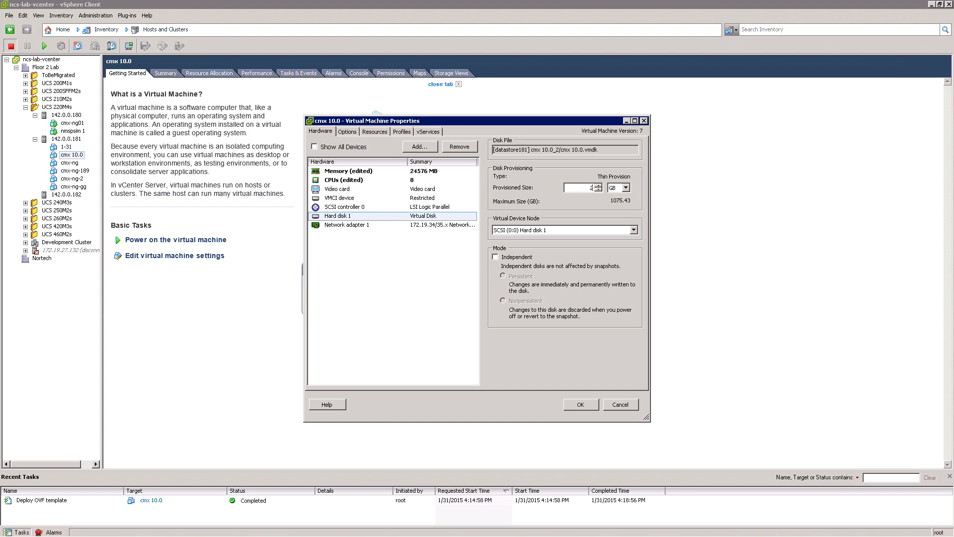
click(579, 405)
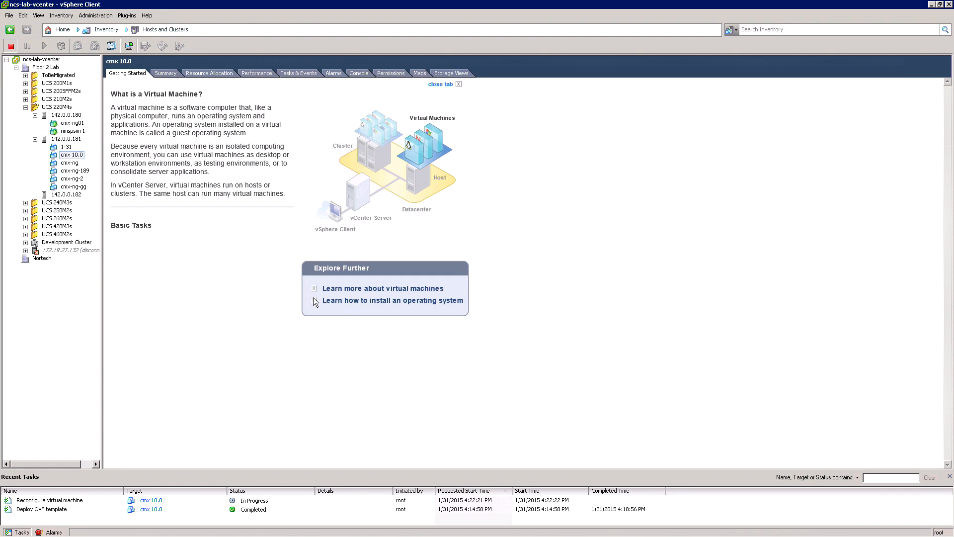
Step: Power on the cmx 10.0 virtual machine and open its console
click(70, 154)
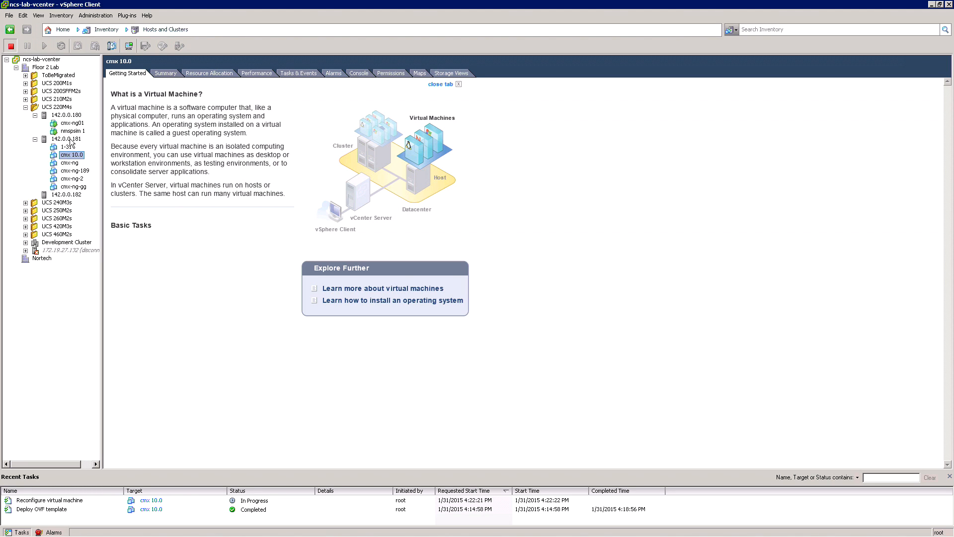
click(43, 46)
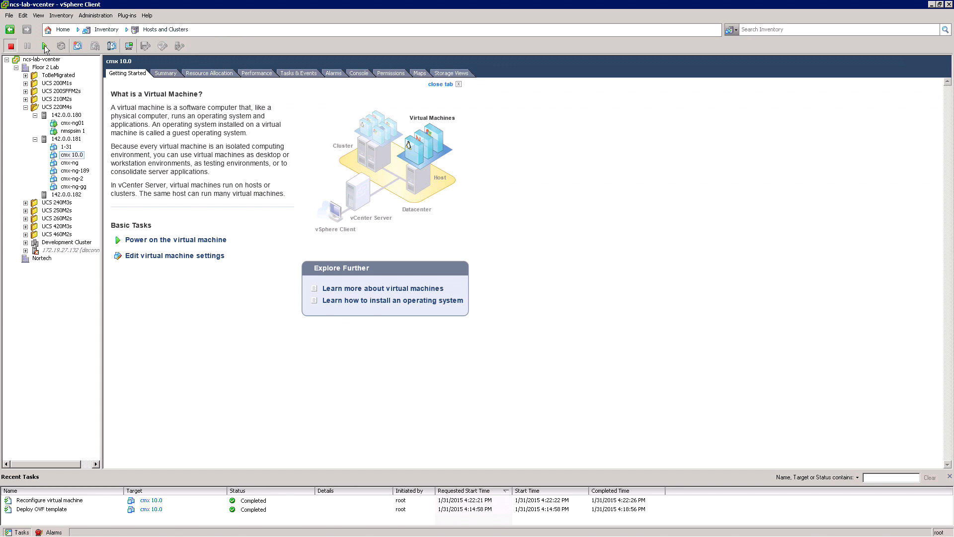
click(360, 73)
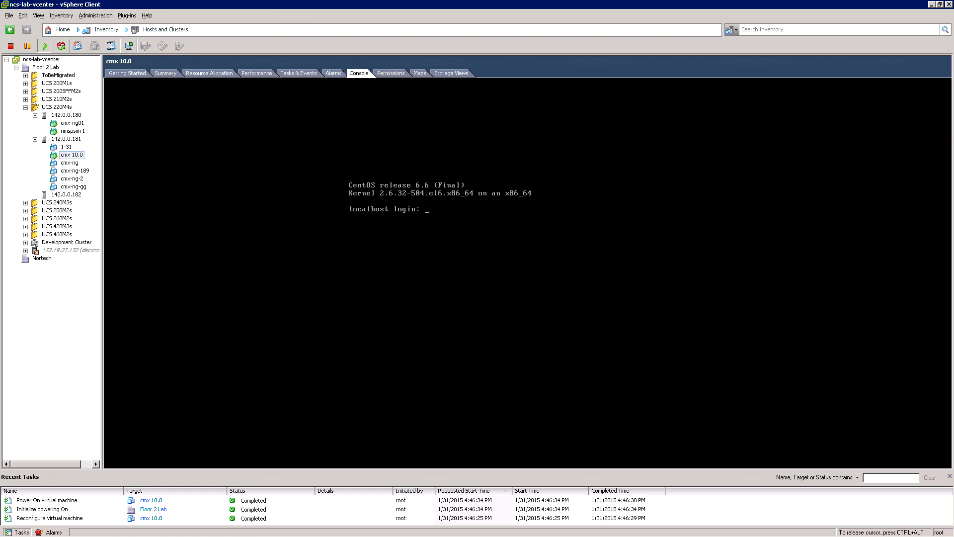
Step: Log in to the virtual machine's console as root with the account password
text(root)
key(Return)
key(Return)
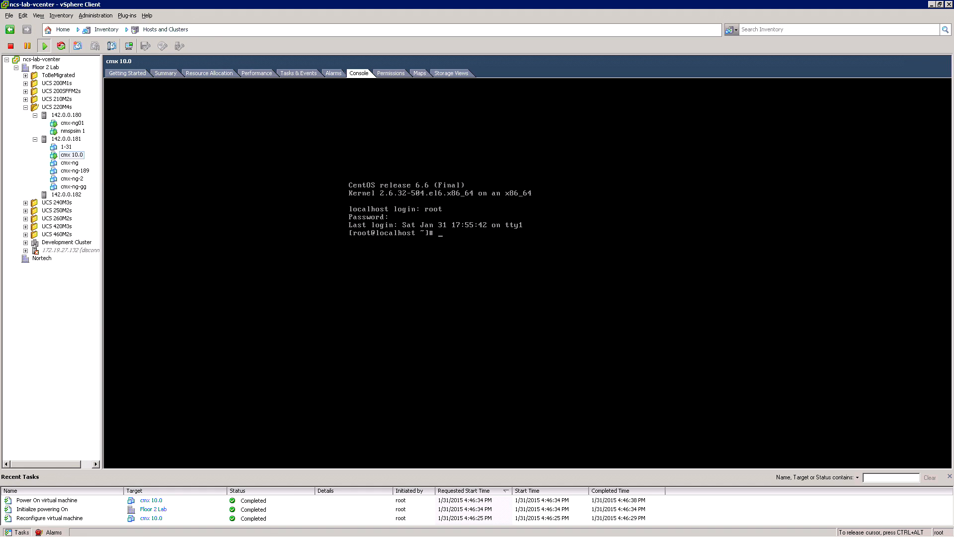
Step: Run cmxctl node install and set the machine's hostname to cmx10
text(cmxctl node install)
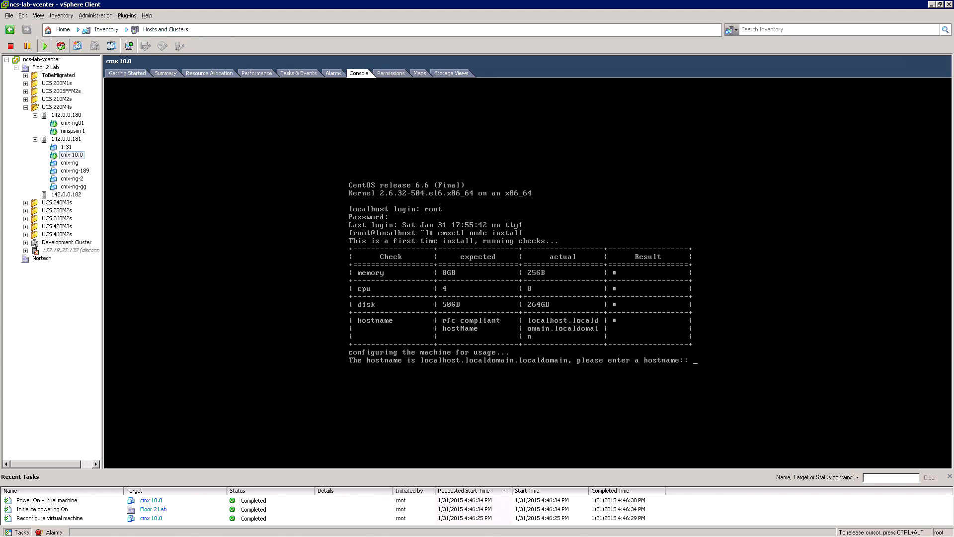
text(cmx10)
key(Return)
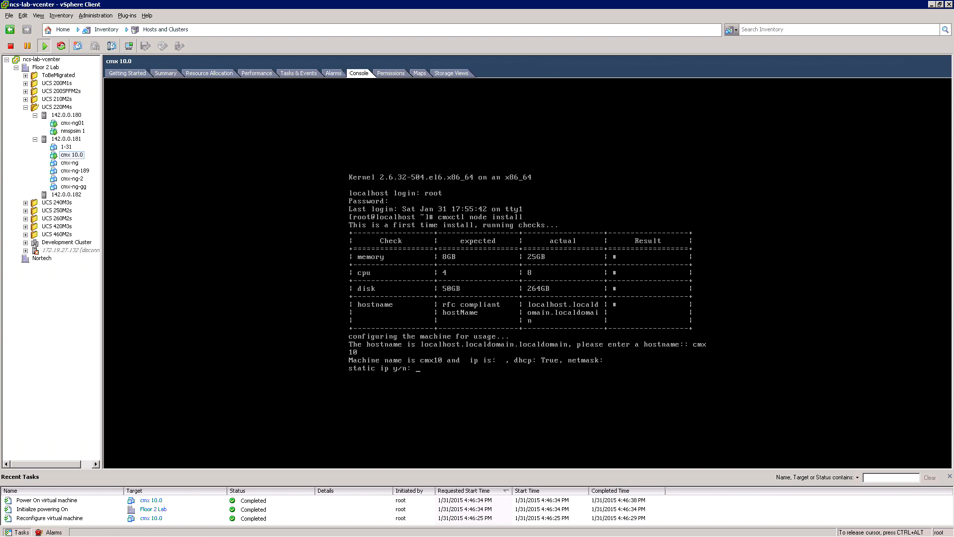
Step: Choose static addressing for the node and set its IP address to 172.19.35.252
text(y)
key(Return)
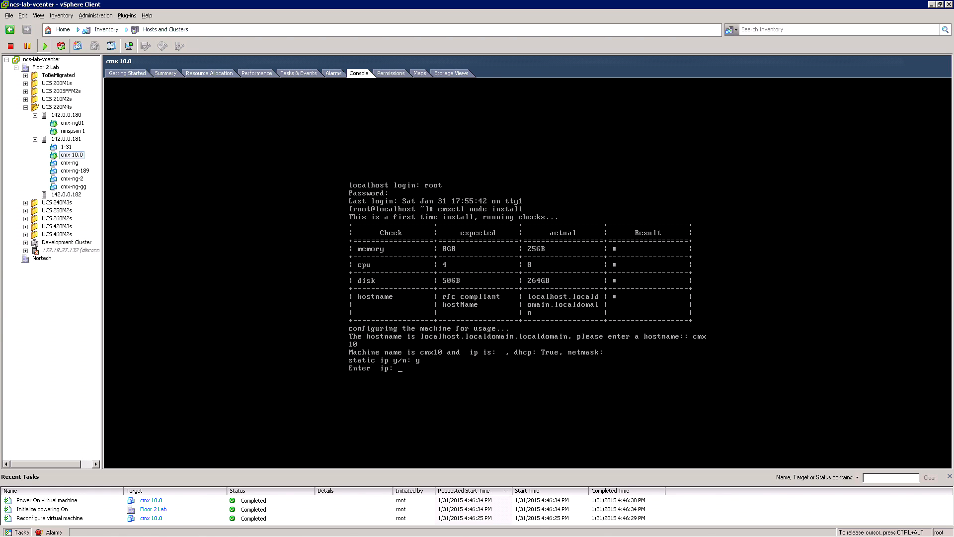
text(172.19)
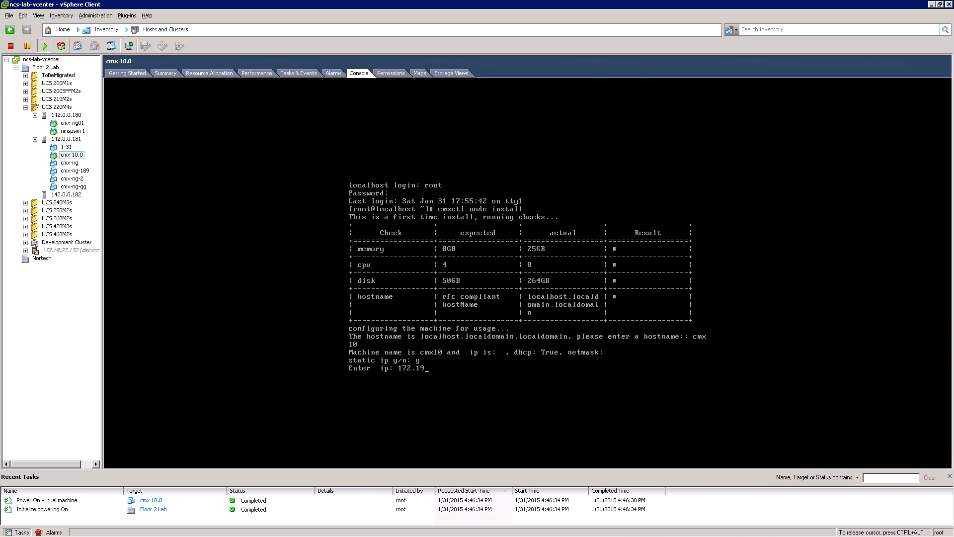
text(.35.252)
key(Return)
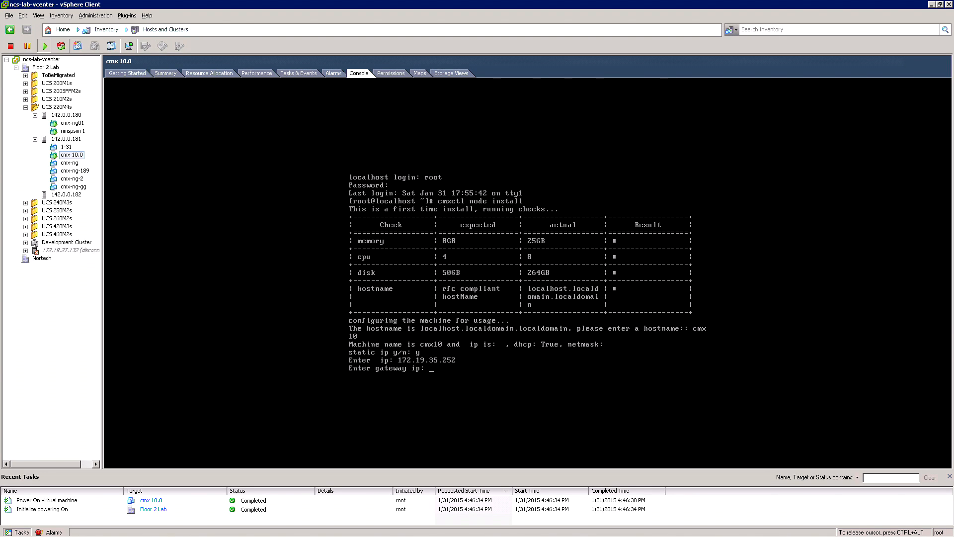
Step: Set the node's gateway IP to 172.19.34.1 and its netmask to 255.255.254.0
text(172.19.34.1)
key(Return)
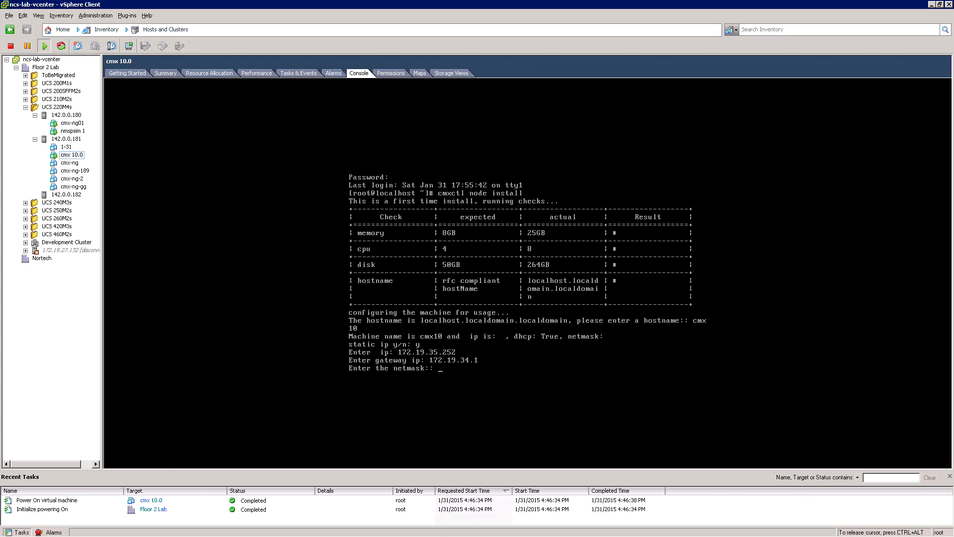
text(255.255.254.0)
key(Return)
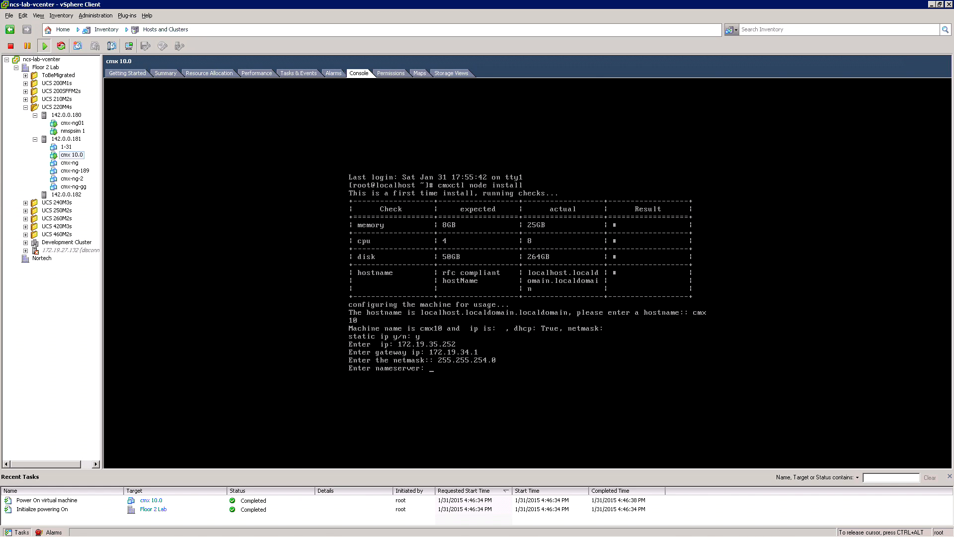
Step: Set the nameserver to 8.8.8.8 and the NTP server to 10.194.56.89
text(8.8.8.8)
key(Return)
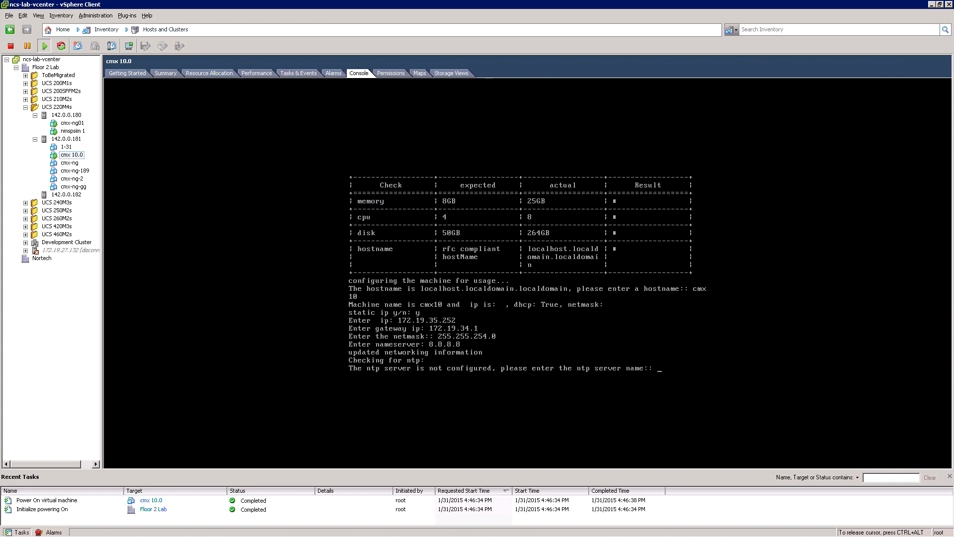
text(10.194.56.89)
key(Return)
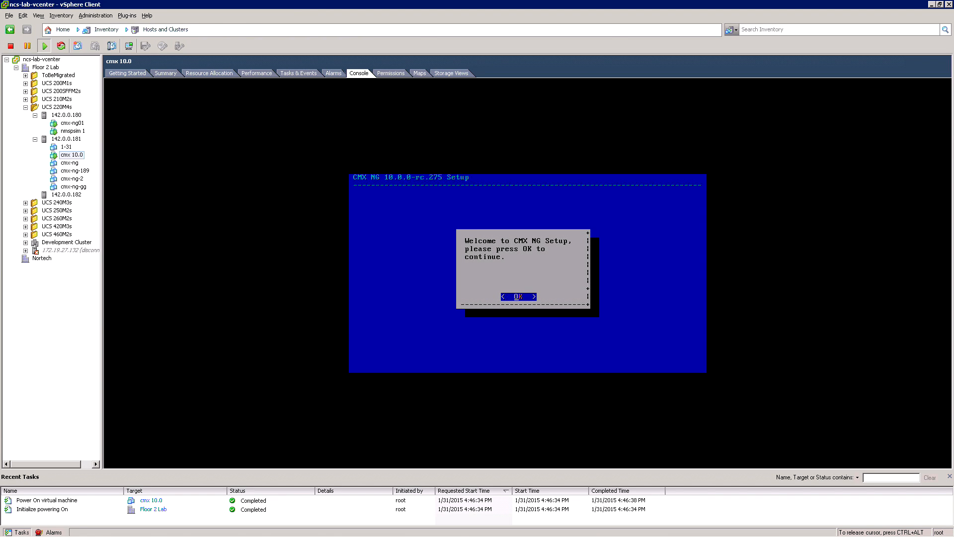
Step: Run the CMX NG setup as a Single box installation, wiping all existing data
key(Return)
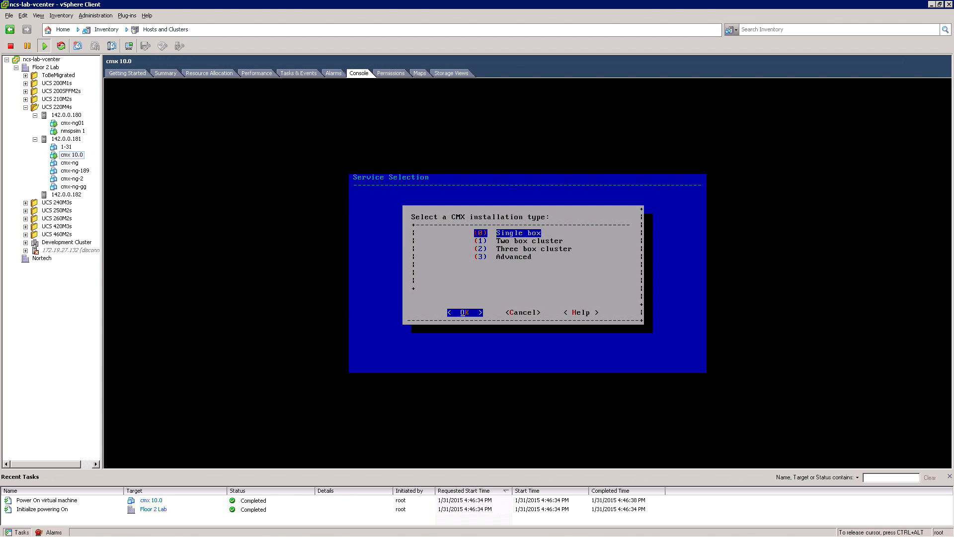
key(Return)
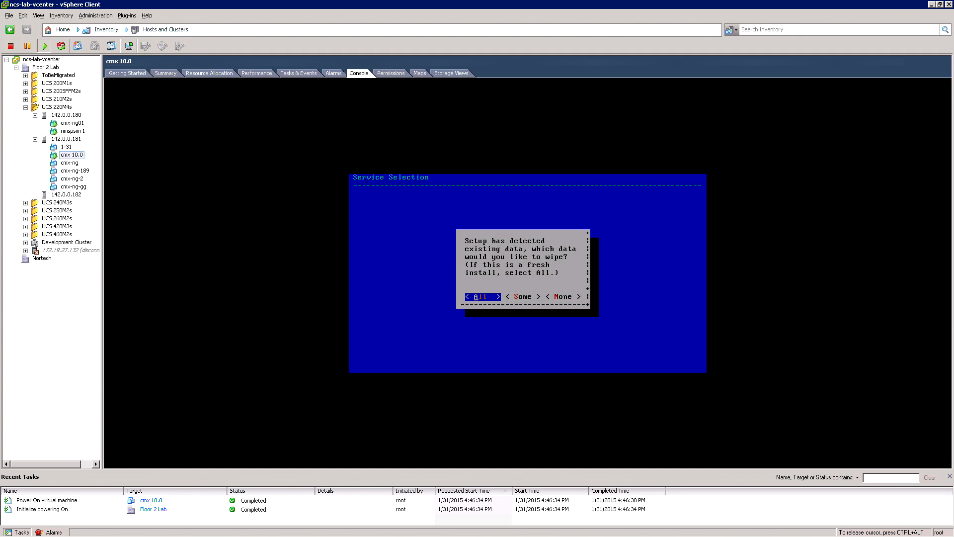
key(Return)
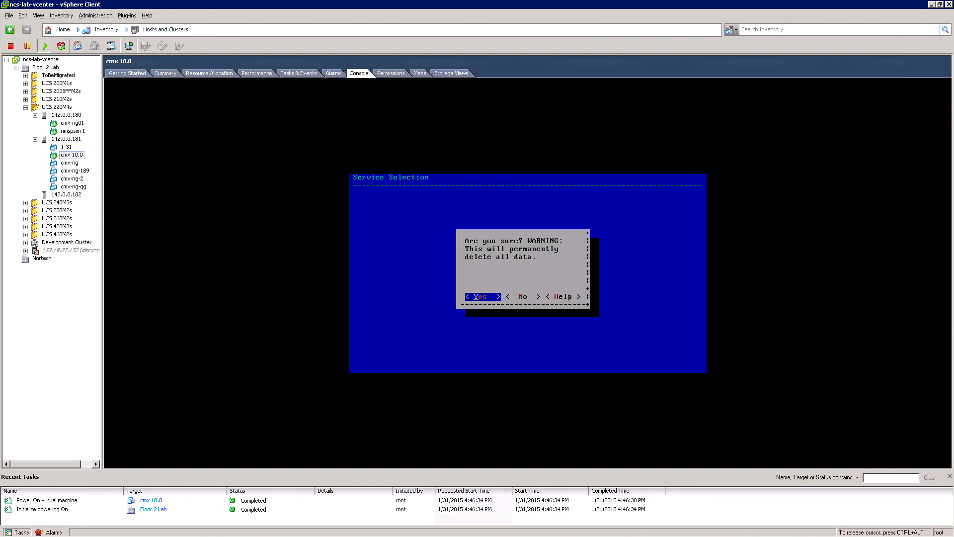
key(Return)
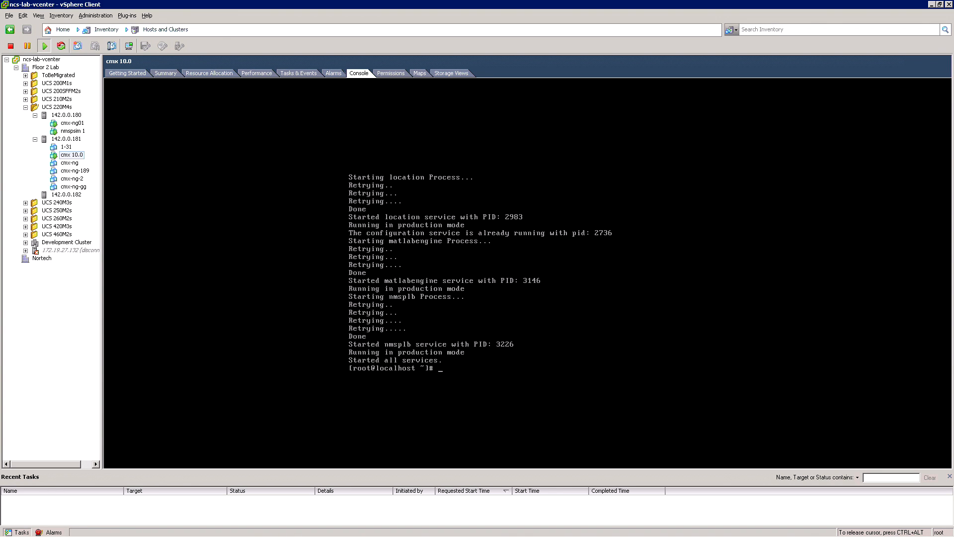
Step: Check the status of all CMX services with cmxctl status
text(cmxctl status)
key(Return)
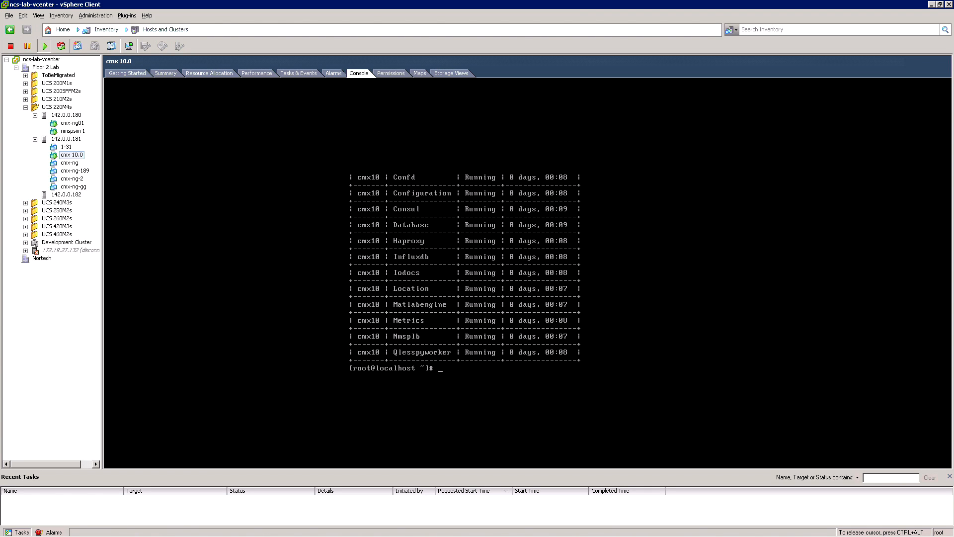
text(scp root@172.19.35.158:/root/bldg14.tar.gz /opt/)
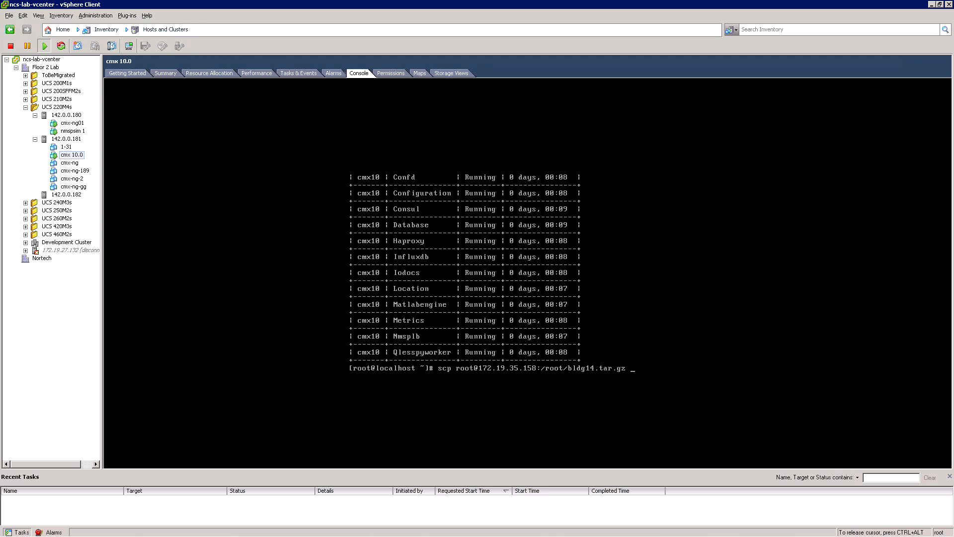
key(Return)
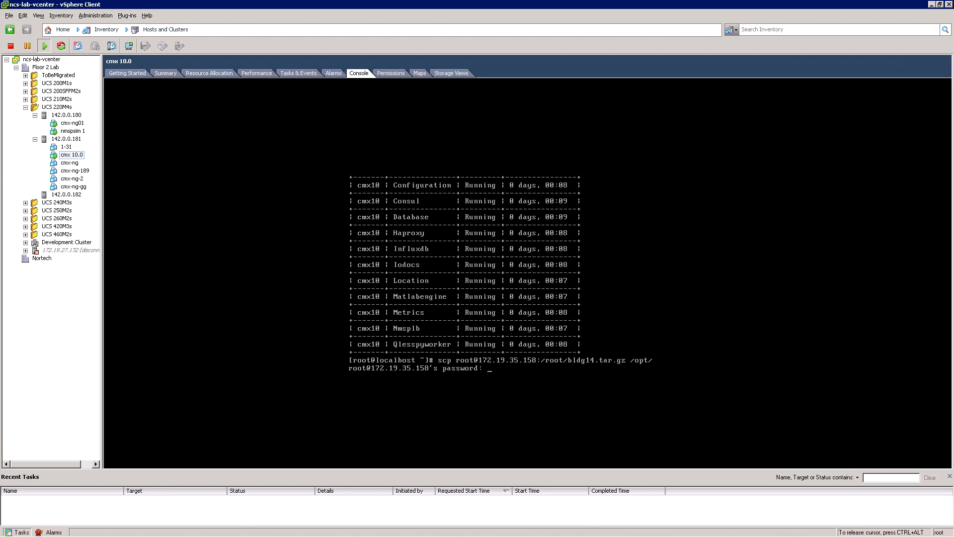
key(Return)
Step: Import the maps with cmxctl config maps import, using import type FILE and the path /opt/bldg14.tar.gz
text(cmxc)
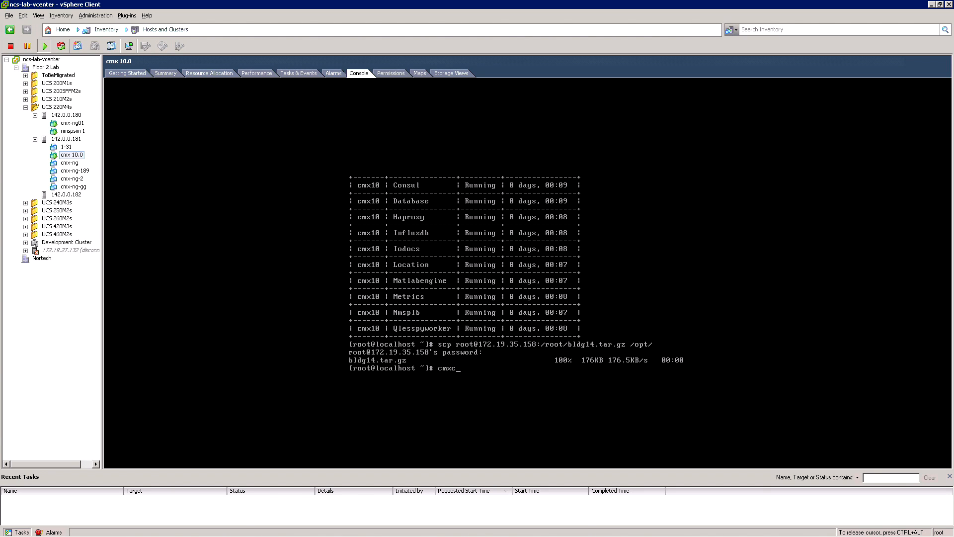
text(tl config maps import)
key(Return)
text(FILE] [PI]: FILE)
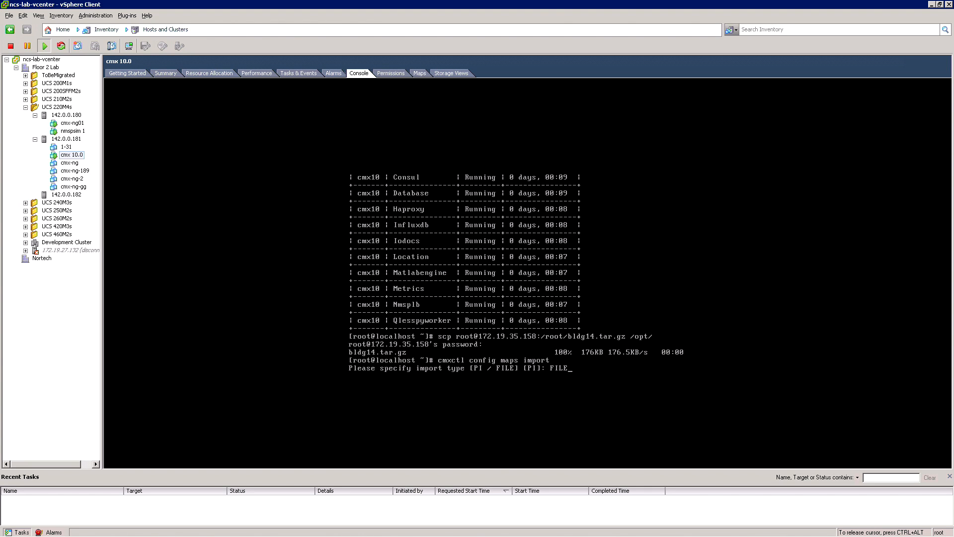
key(Return)
text(/opt/bldg14.tar.gz)
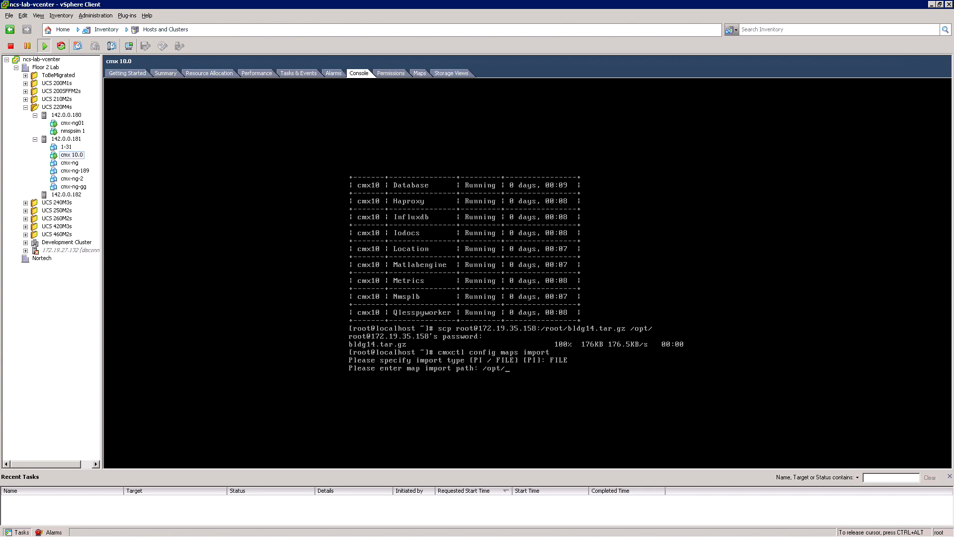
key(Return)
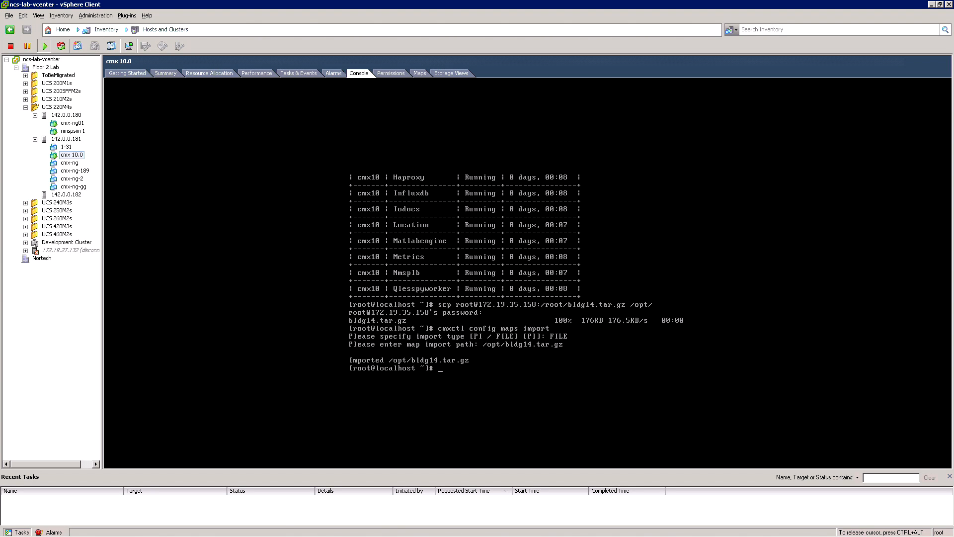
Step: Add a WLC controller at 171.71.133.95 with cmxctl config controllers add, using SNMP version v2c and the default write community
text(cmxctl config controllers add)
key(Return)
key(Return)
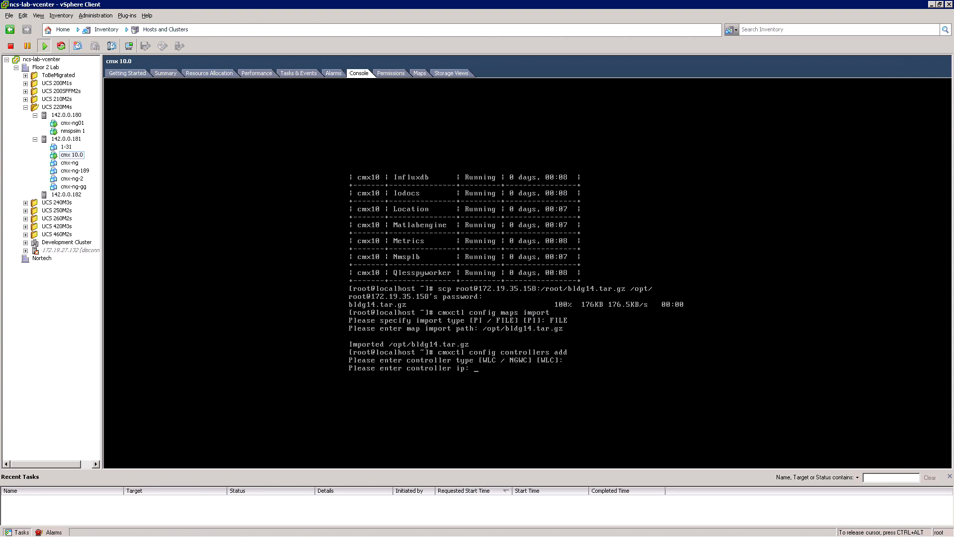
text(171.71.133.95)
key(Return)
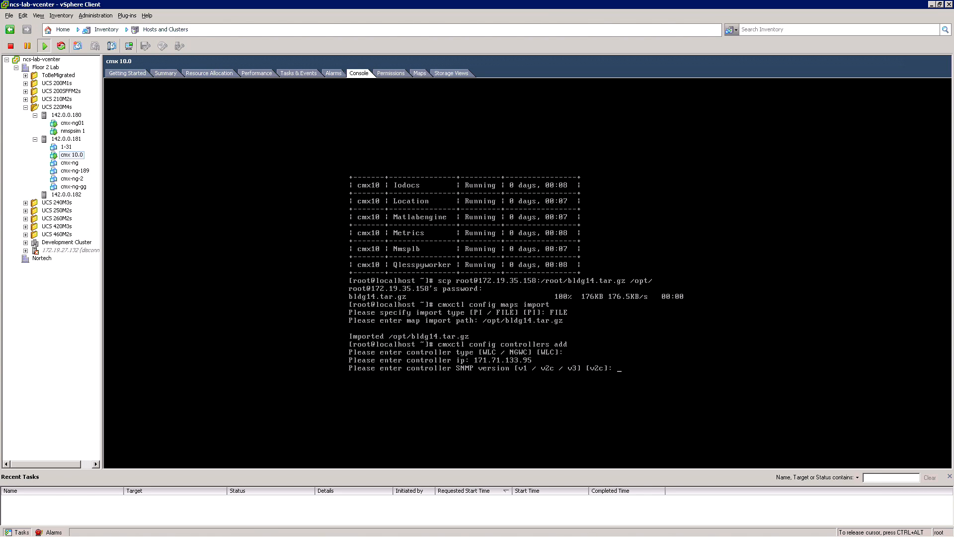
key(Return)
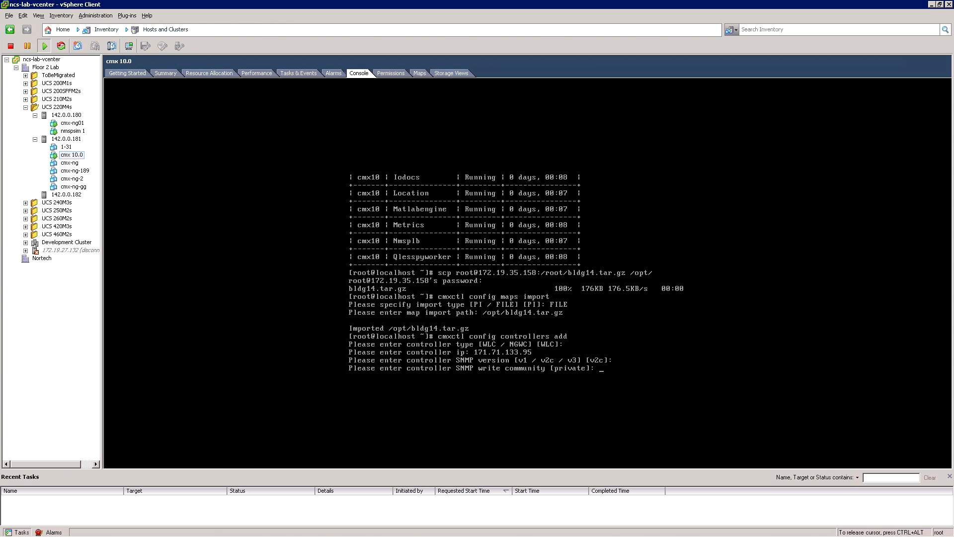
key(Return)
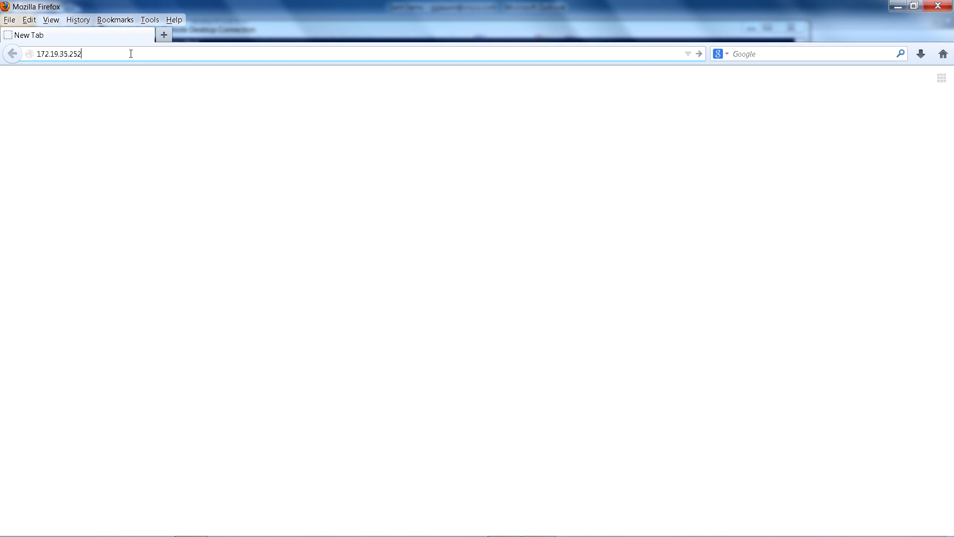
Step: Switch to Firefox, load the CMX web interface at 172.19.35.252 and sign in as admin with the account password
key(Return)
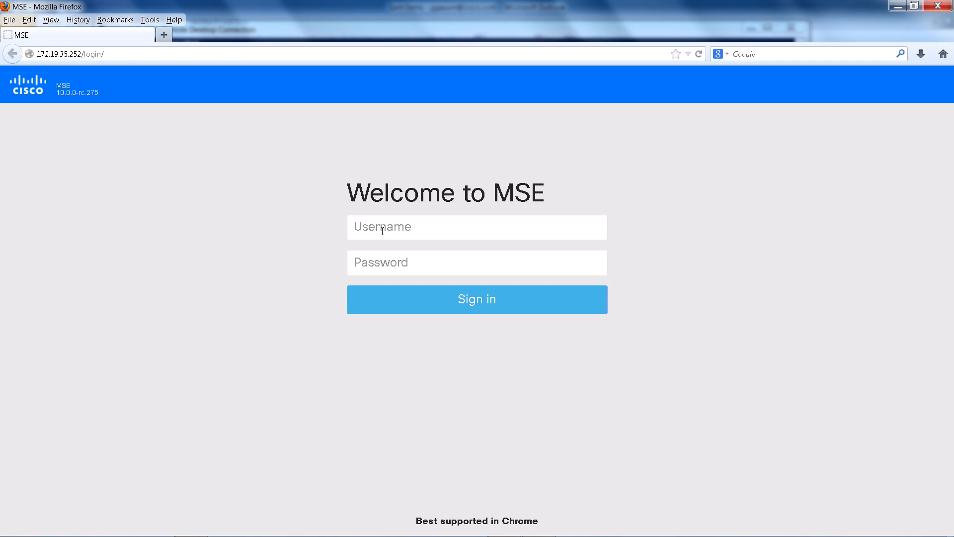
click(382, 227)
text(admin)
key(Tab)
text(admin)
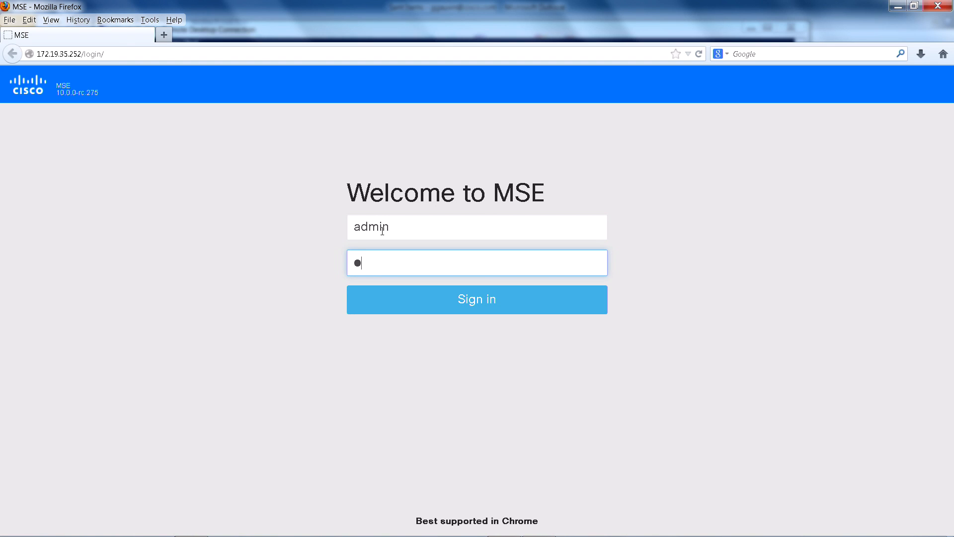
key(Return)
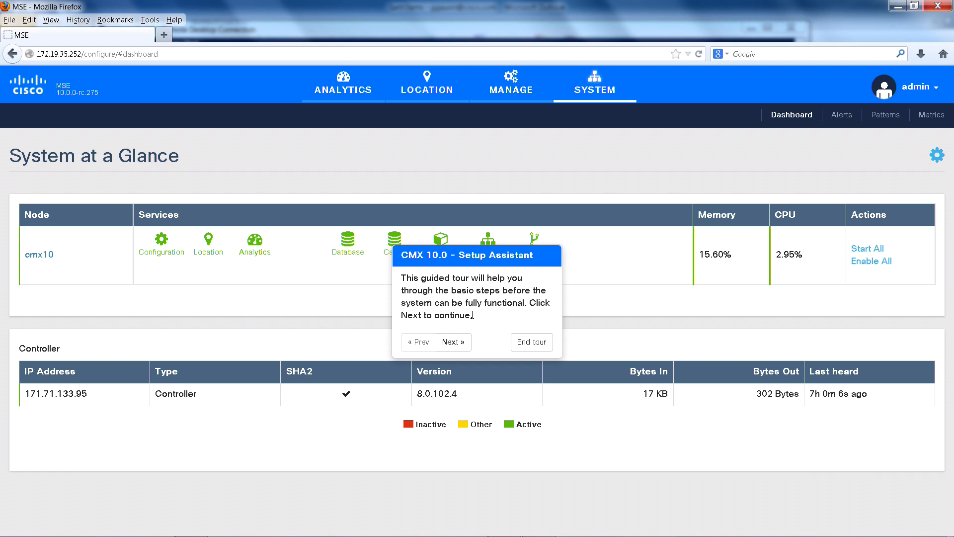
Step: Go through the CMX 10.0 Setup Assistant, save the mail server settings with mail.cisco.com on port 25, and end the tour
click(455, 341)
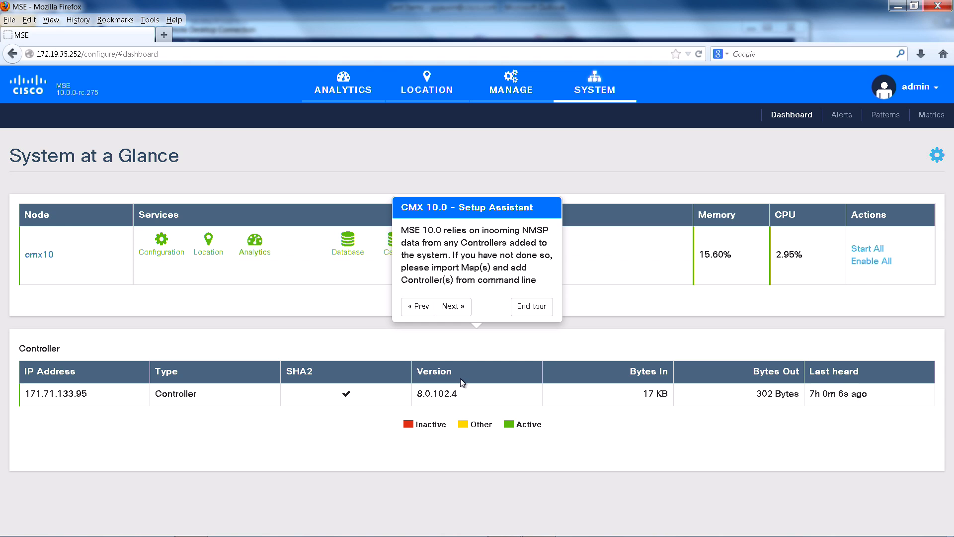
click(453, 306)
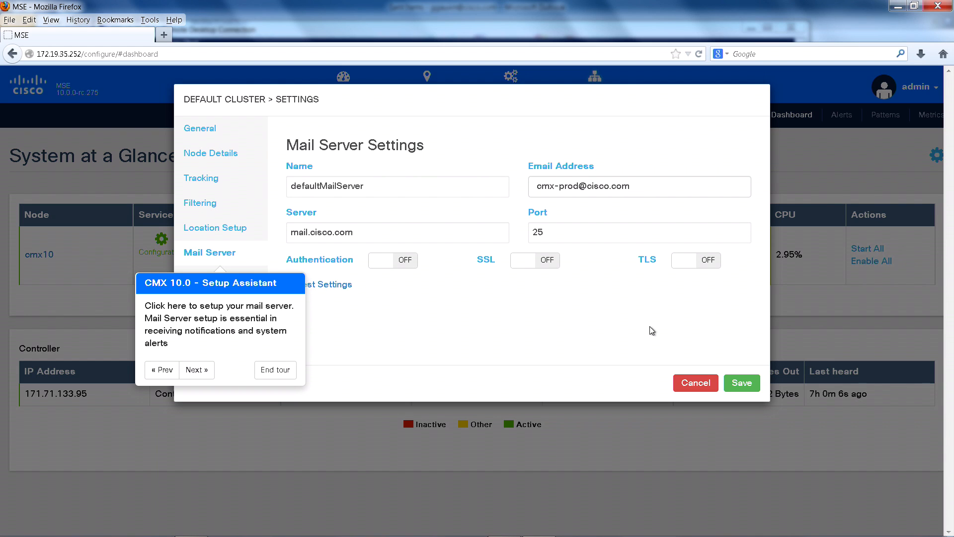
click(752, 384)
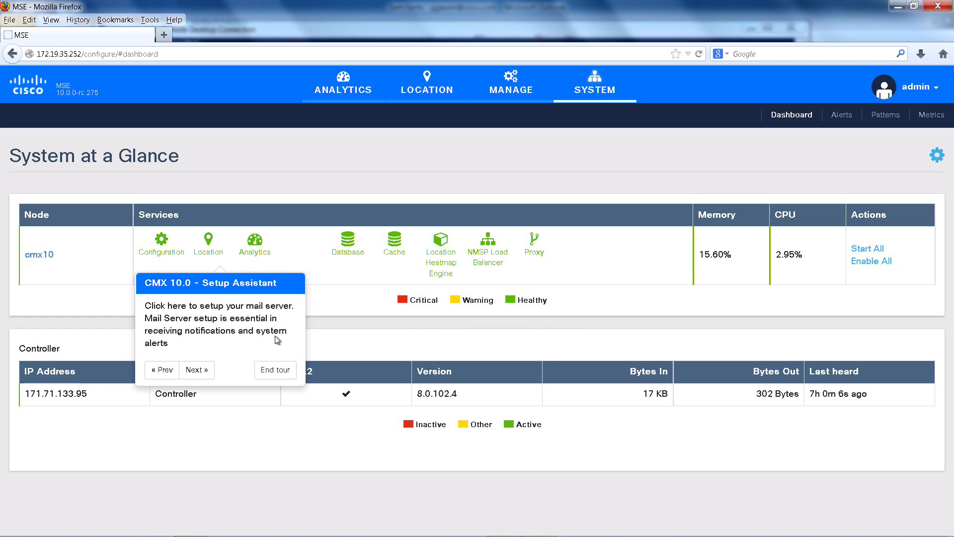
click(197, 370)
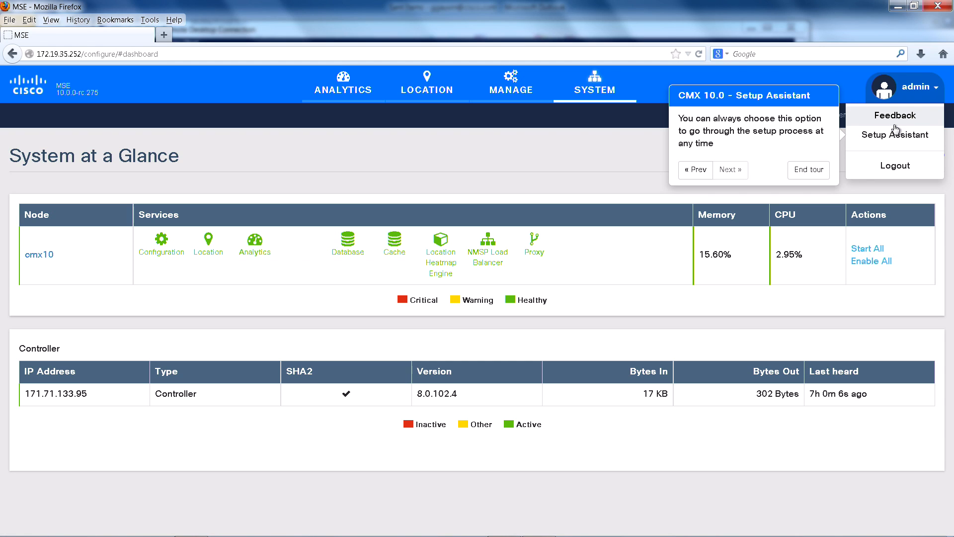
click(814, 170)
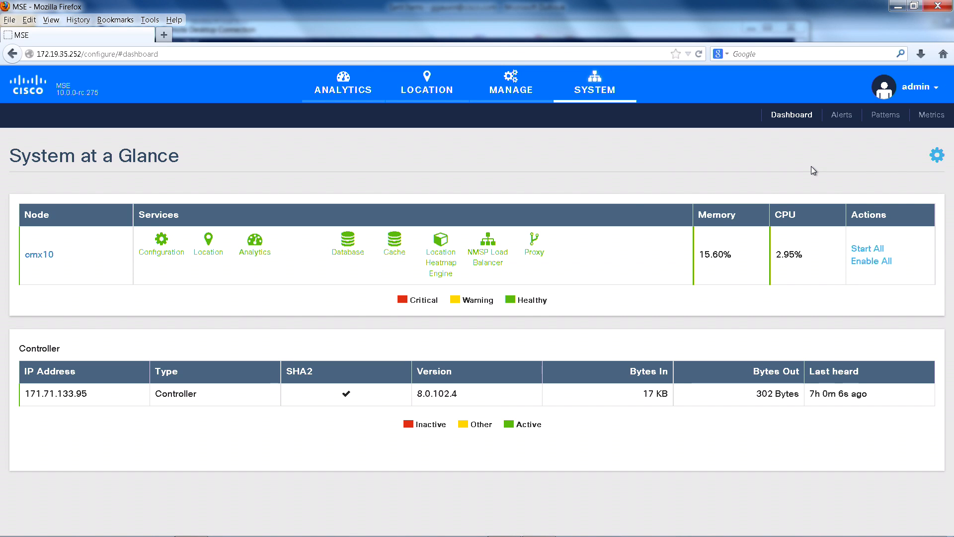